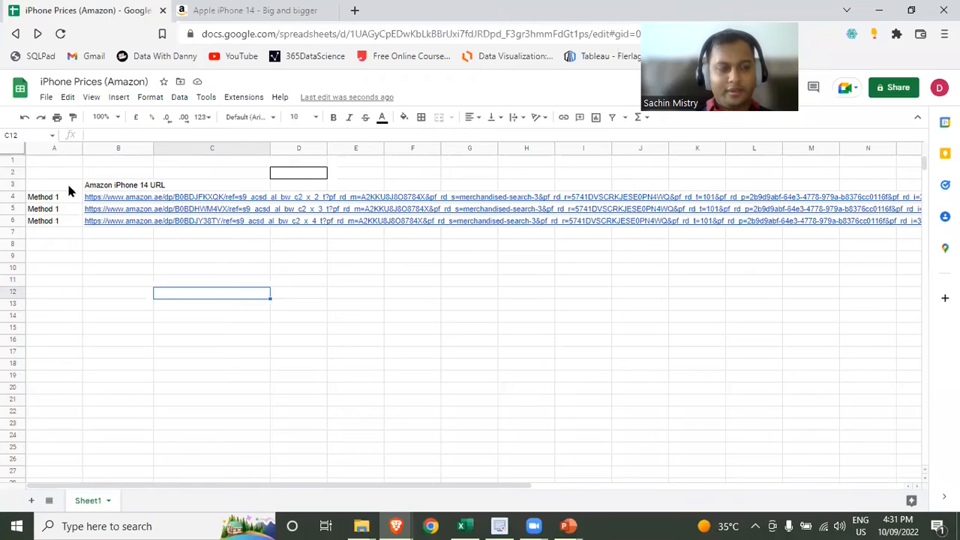
left_click(66, 181)
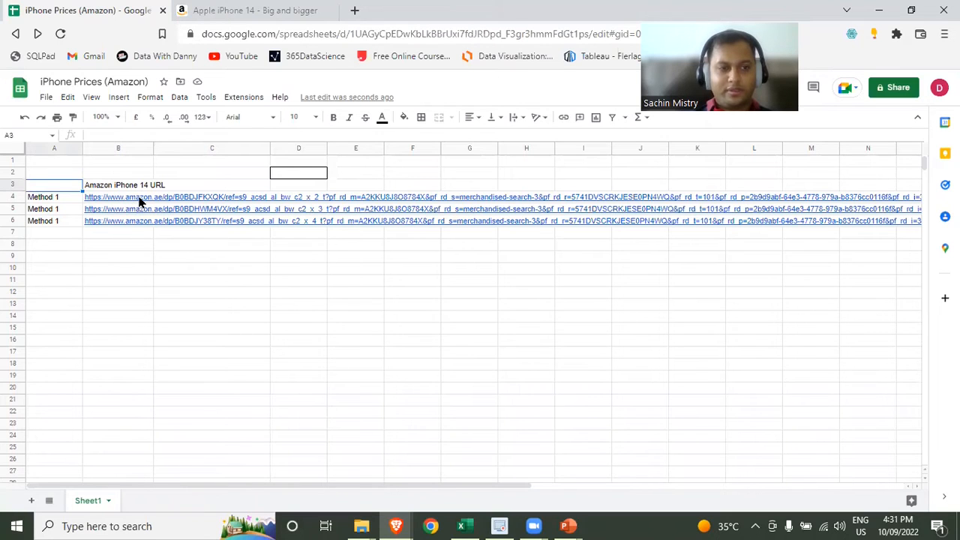
mouse_move(138, 197)
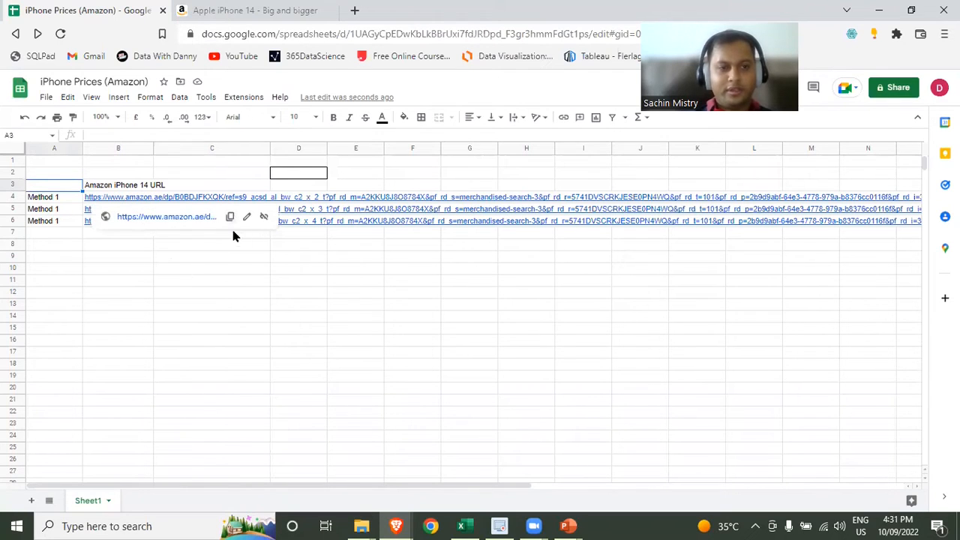
- Bring up the IMPORTXML function help in cell C4 and read its example and its URL, xpath_query and locale arguments
left_click(216, 187)
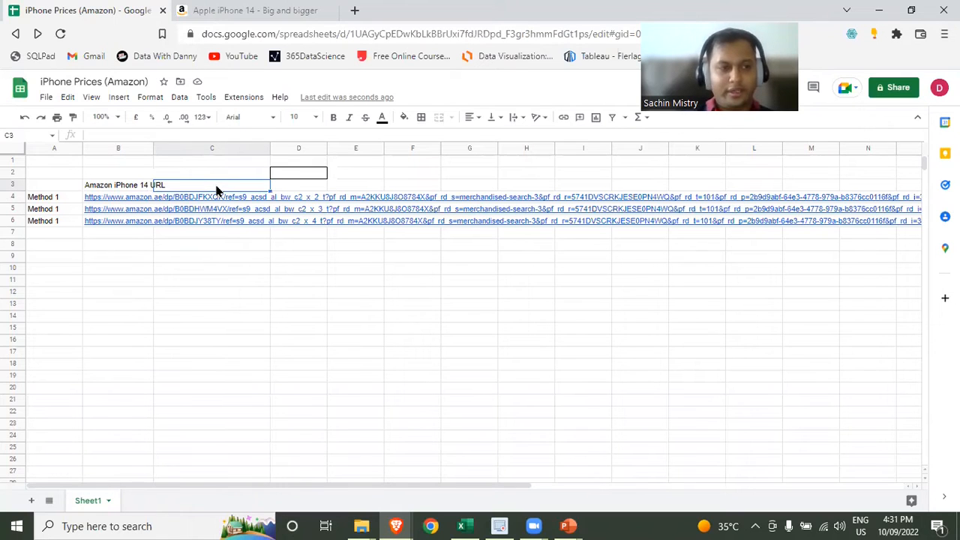
key("Down")
type("=import")
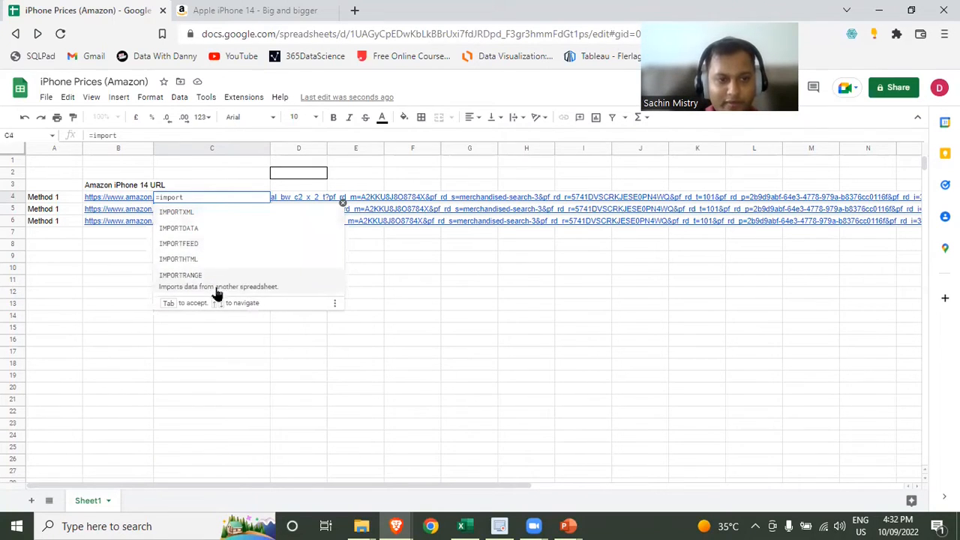
left_click(244, 220)
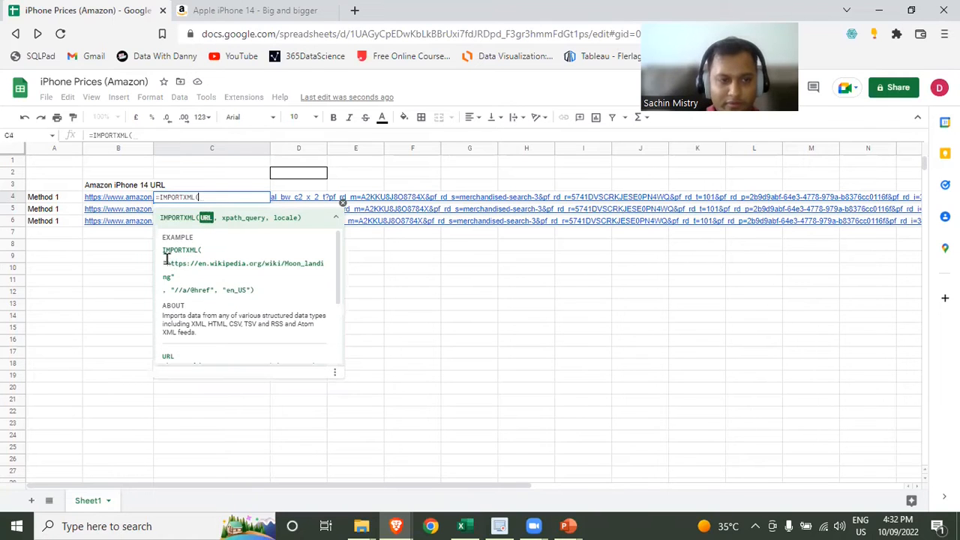
left_click_drag(166, 263, 170, 274)
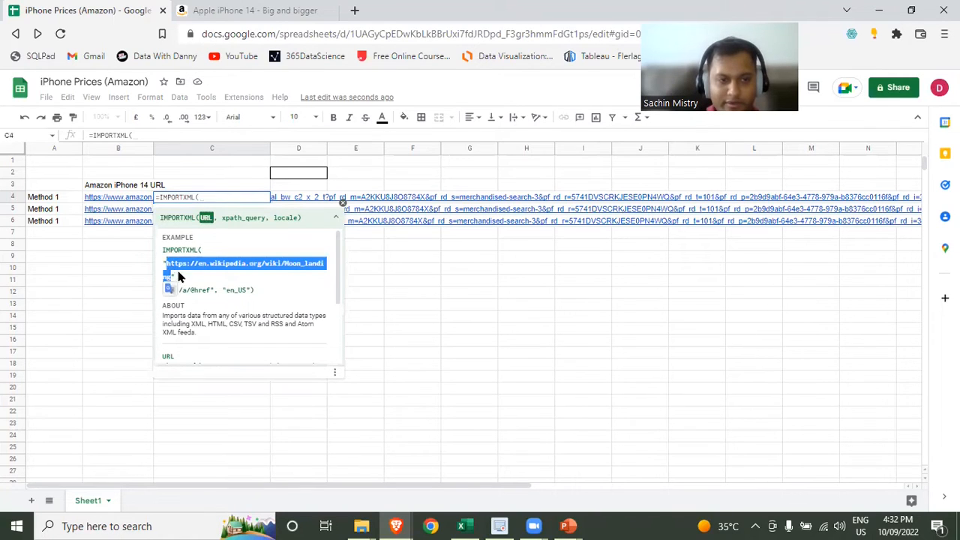
left_click(199, 279)
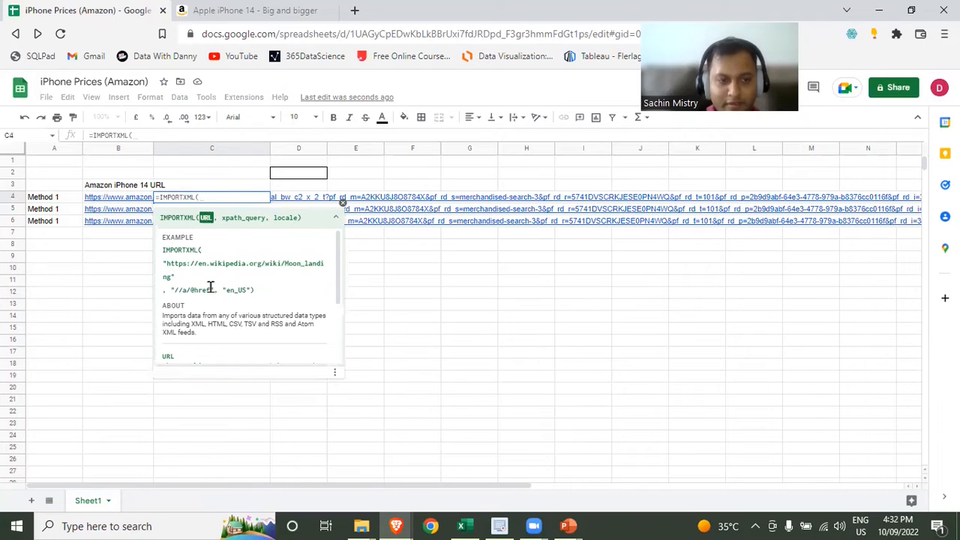
scroll(209, 288, "down", 2)
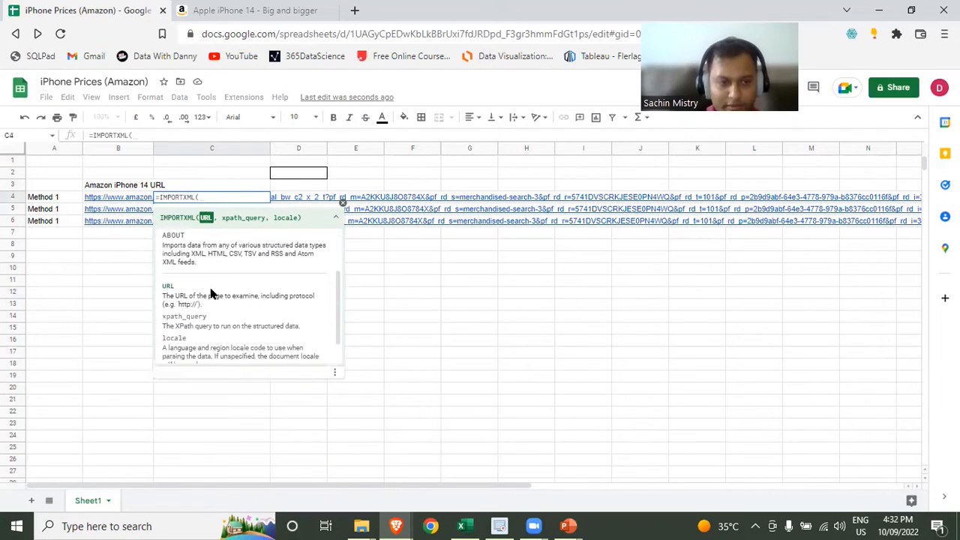
scroll(212, 294, "down", 1)
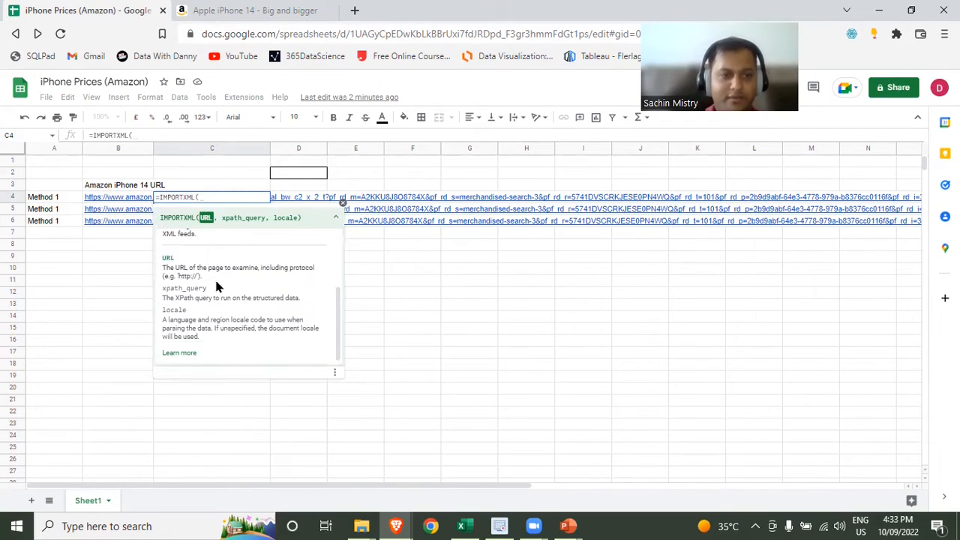
key("Escape")
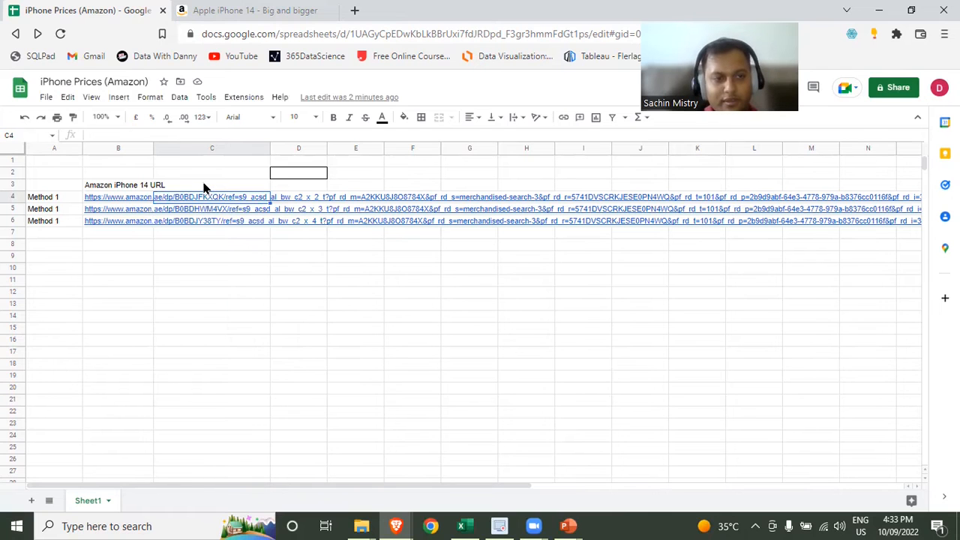
left_click(204, 184)
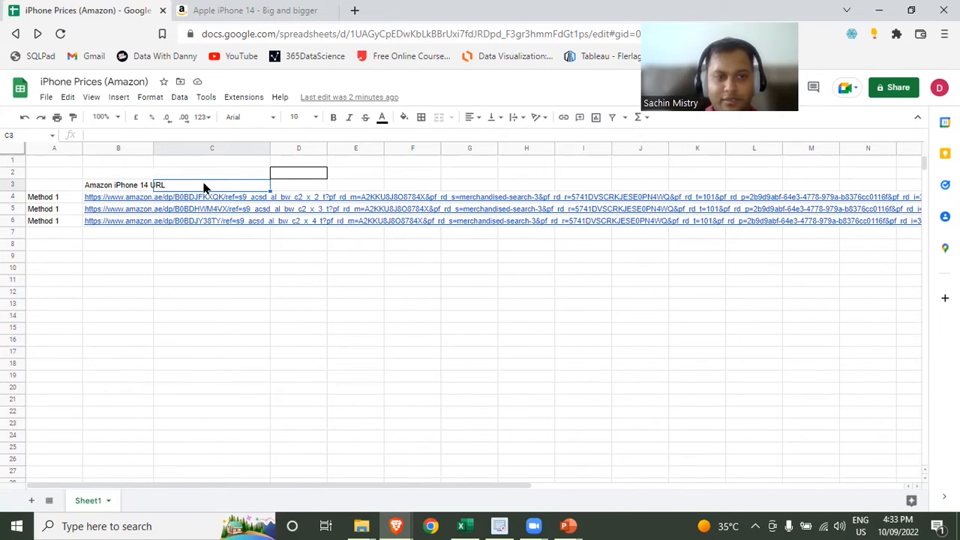
left_click(251, 15)
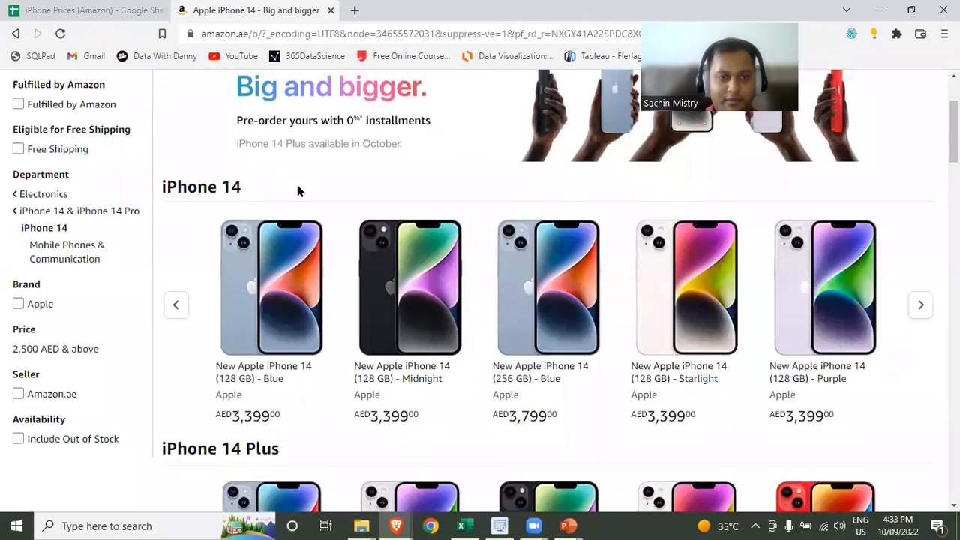
left_click(278, 313, "ctrl")
left_click(401, 12)
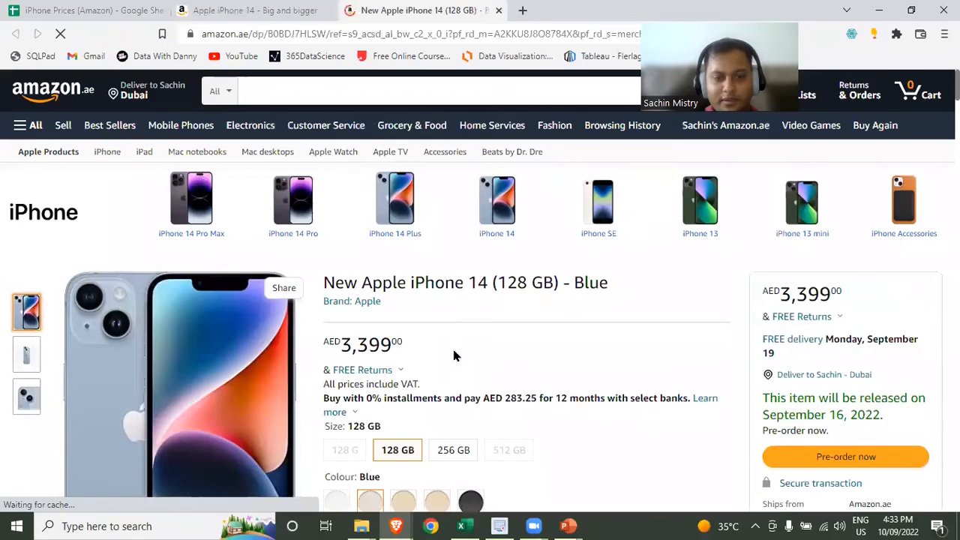
left_click_drag(405, 354, 326, 357)
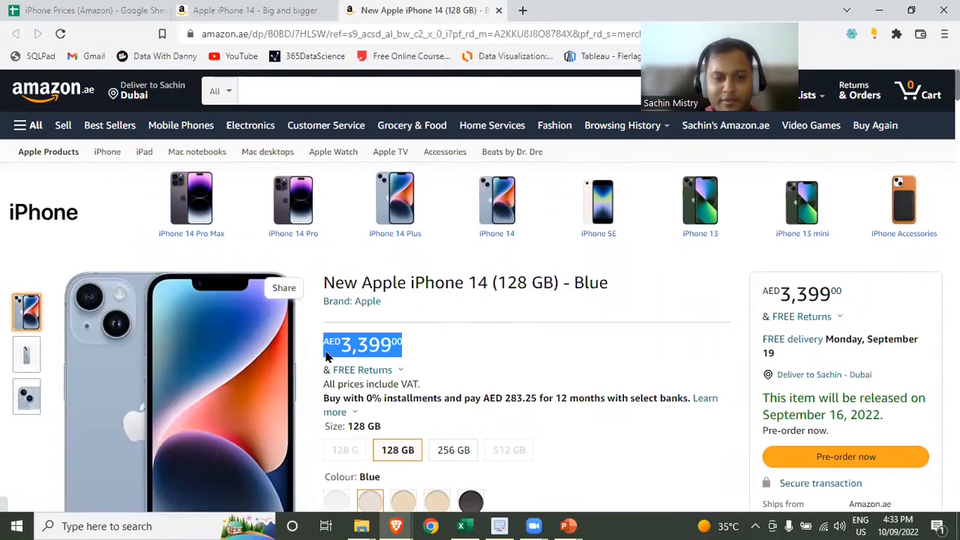
left_click_drag(841, 298, 761, 304)
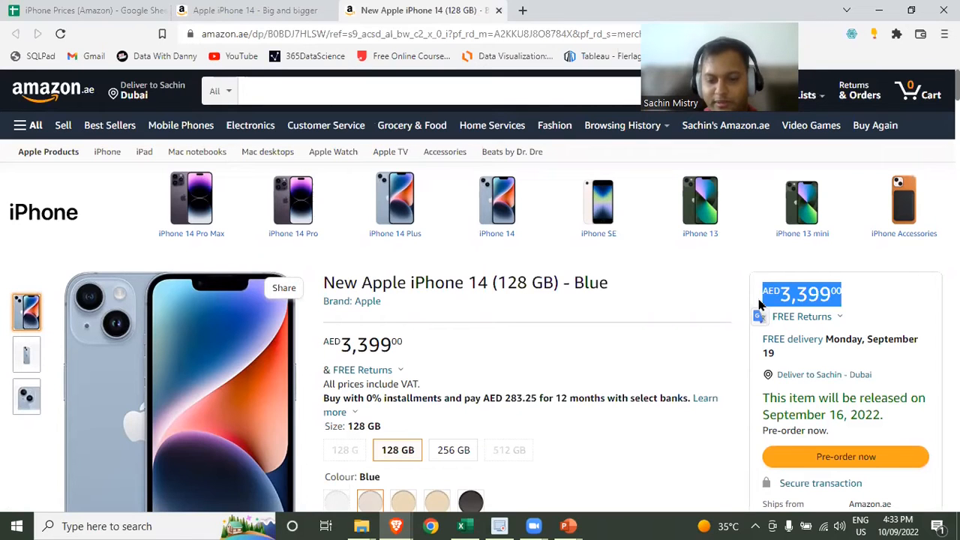
- Open the browser's developer tools on the product page and inspect the price element below the product title
key("F12")
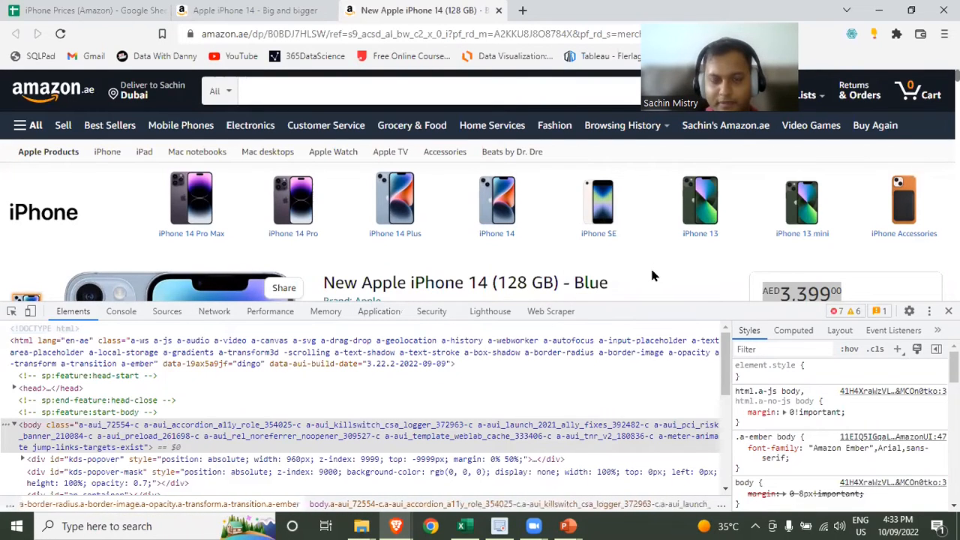
scroll(654, 270, "down", 1)
scroll(653, 276, "down", 1)
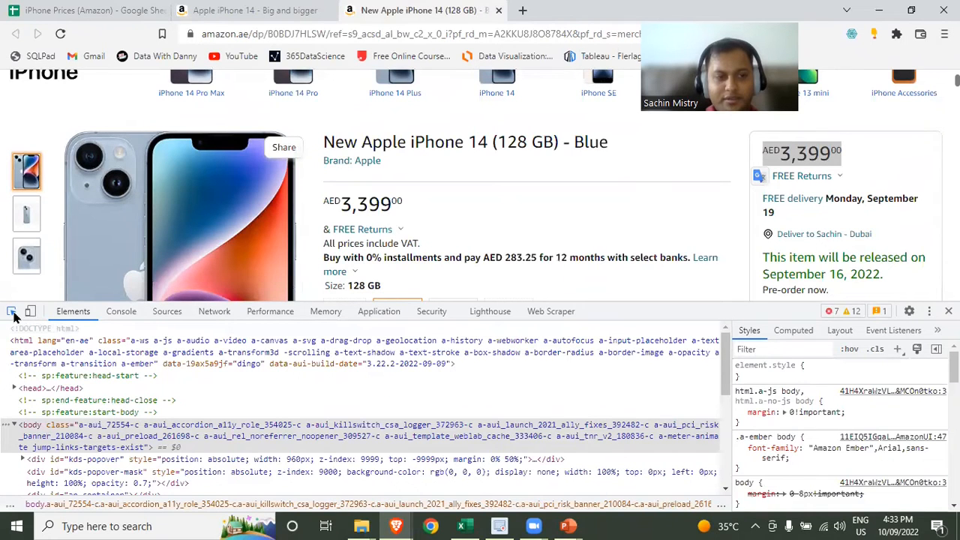
left_click(14, 316)
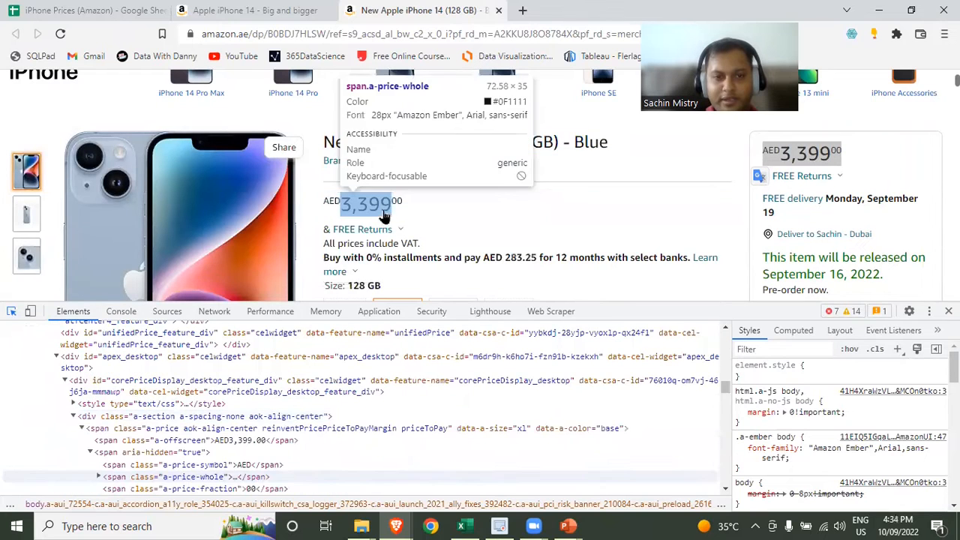
left_click(405, 211)
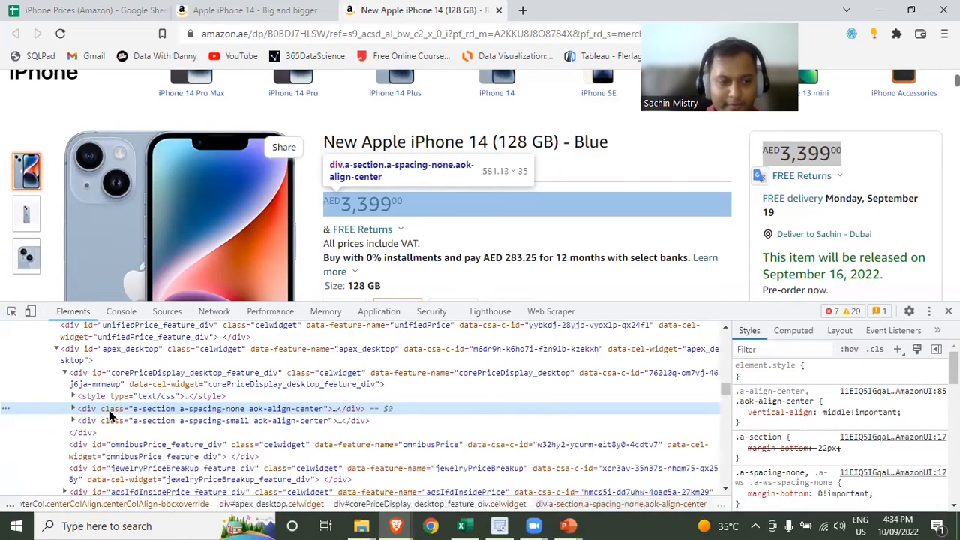
- Copy the XPath of the a-offscreen span inside the price block and paste it into cell D2 of the iPhone Prices (Amazon) spreadsheet
left_click(74, 409)
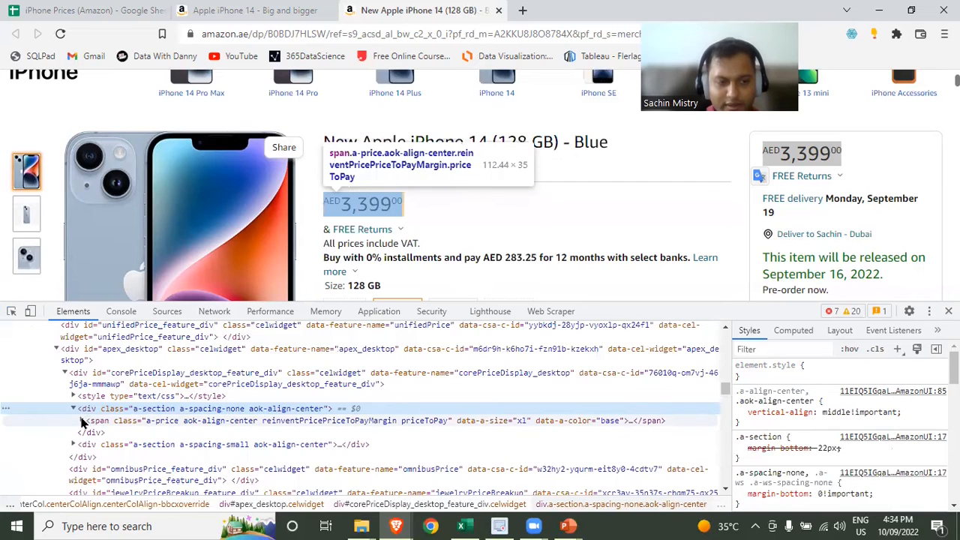
left_click(81, 420)
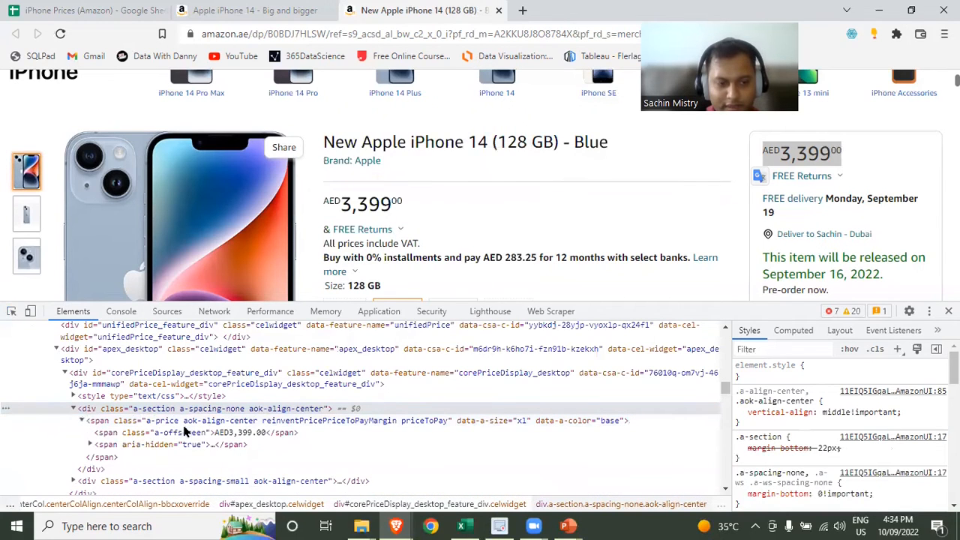
left_click(230, 434)
right_click(230, 433)
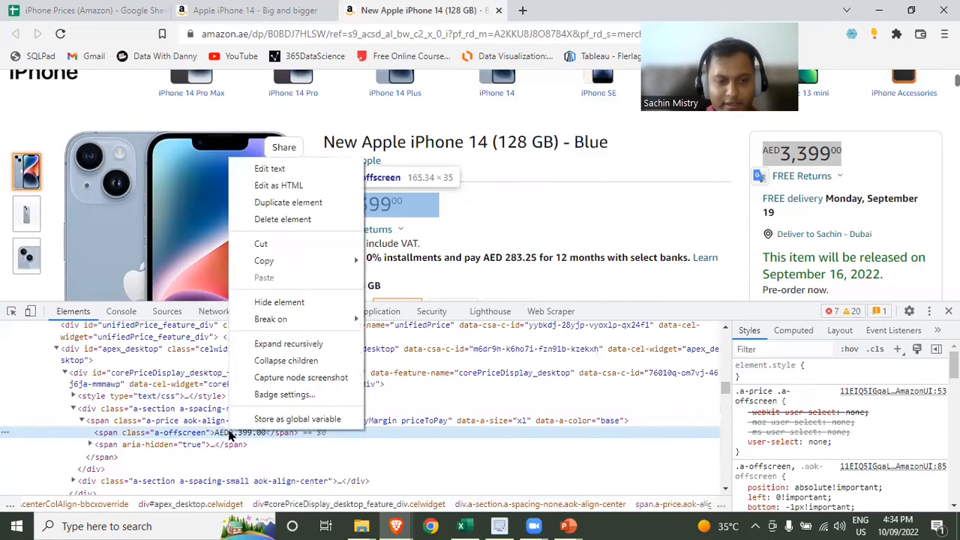
mouse_move(307, 263)
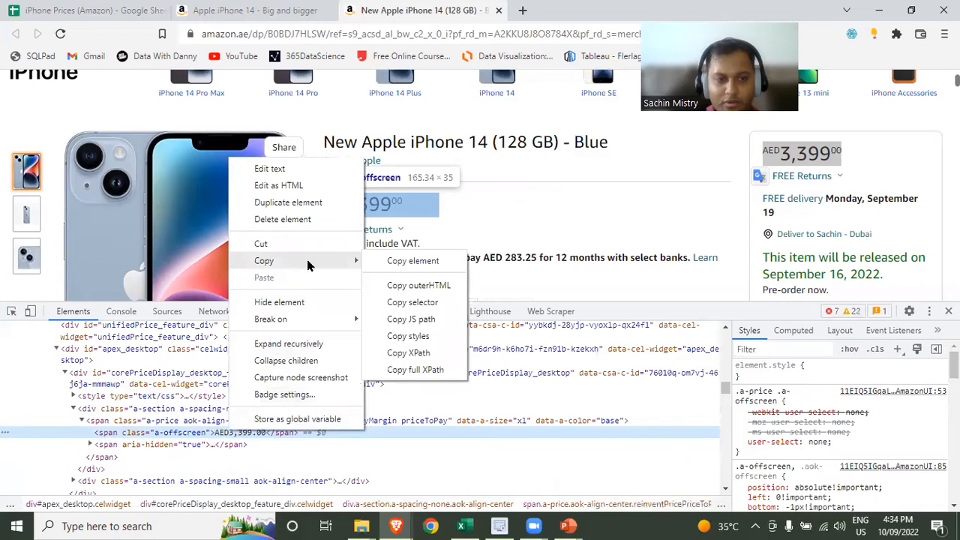
left_click(412, 353)
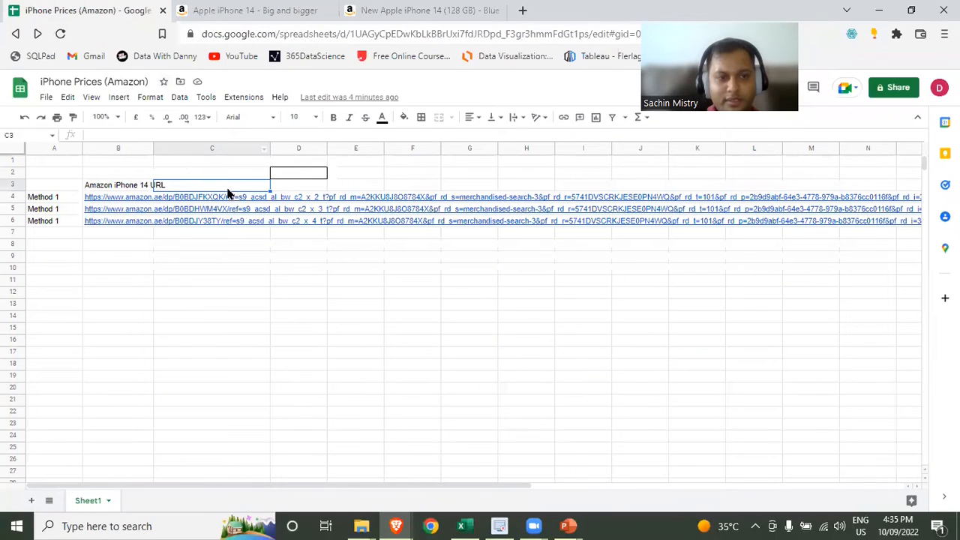
left_click(283, 175)
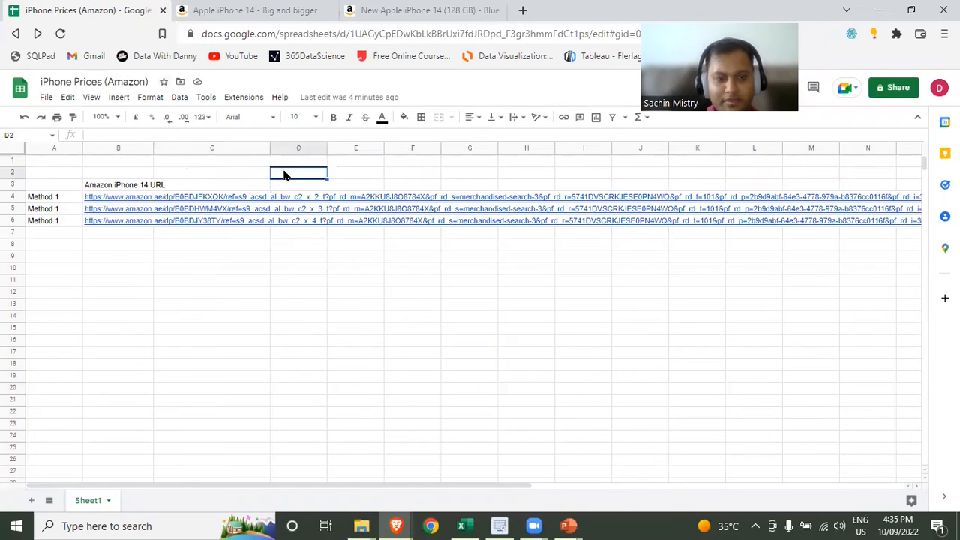
key("ctrl+v")
- Enter the formula =IMPORTXML(B4,D2) in cell C4 to import the price for the first Amazon URL
left_click(221, 190)
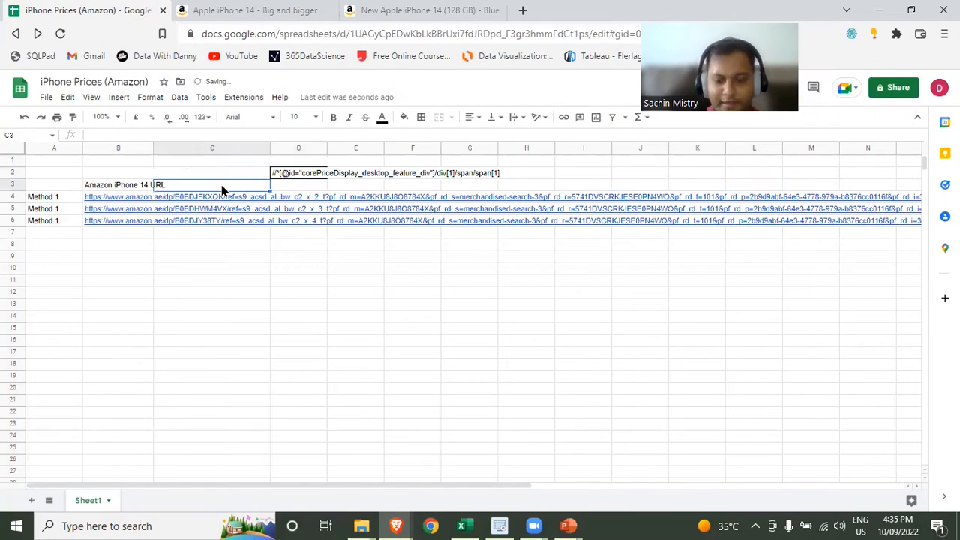
key("Down")
type("=IMPORTXML(")
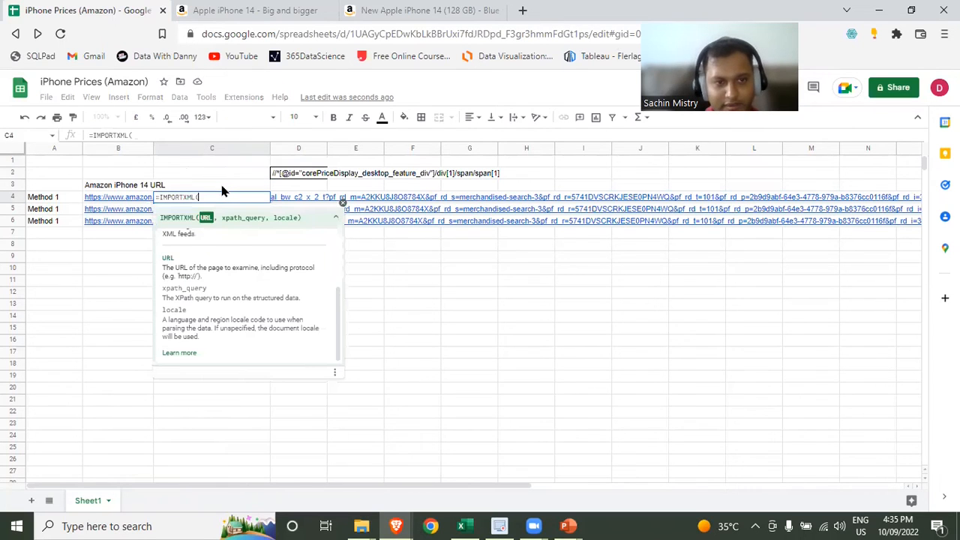
key("Left")
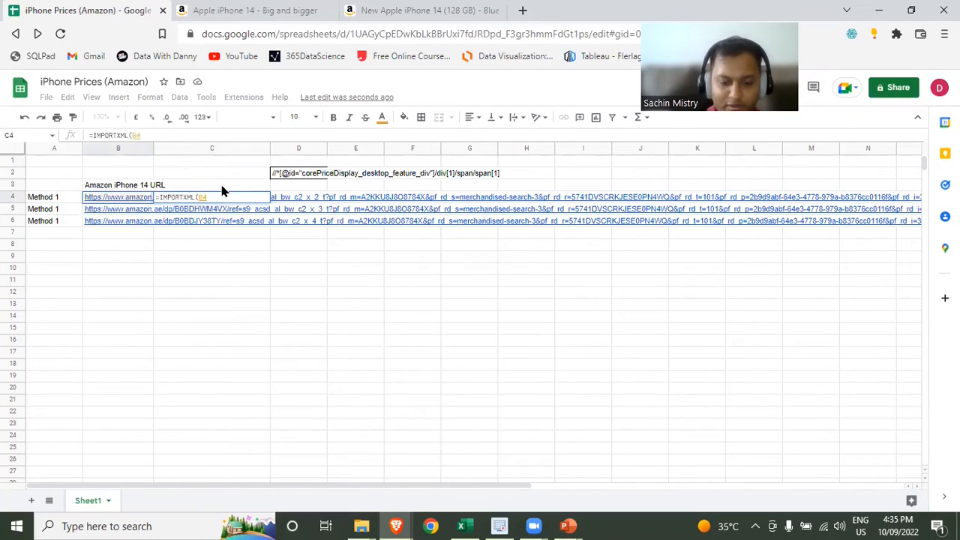
type(",")
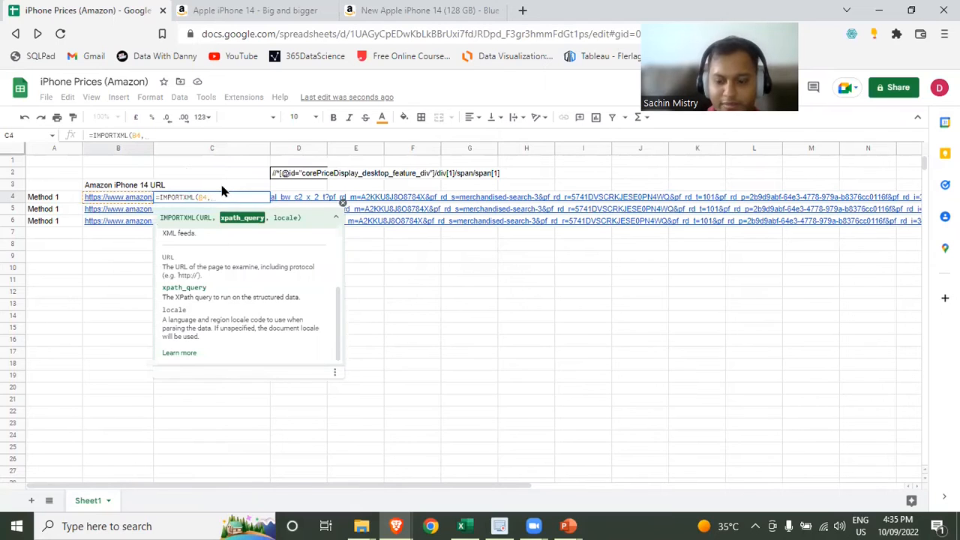
key("Right")
key("Up")
key("Up")
type(")")
key("Return")
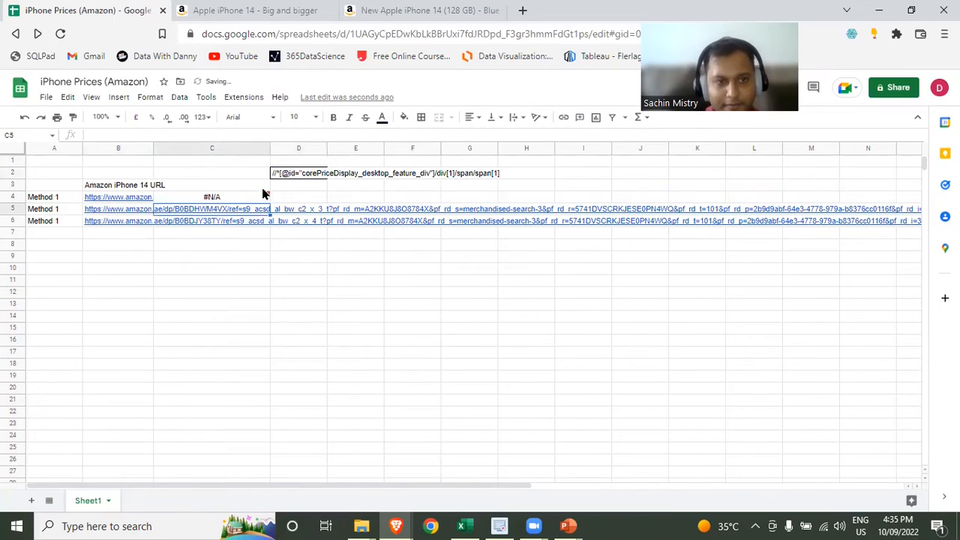
left_click(228, 199)
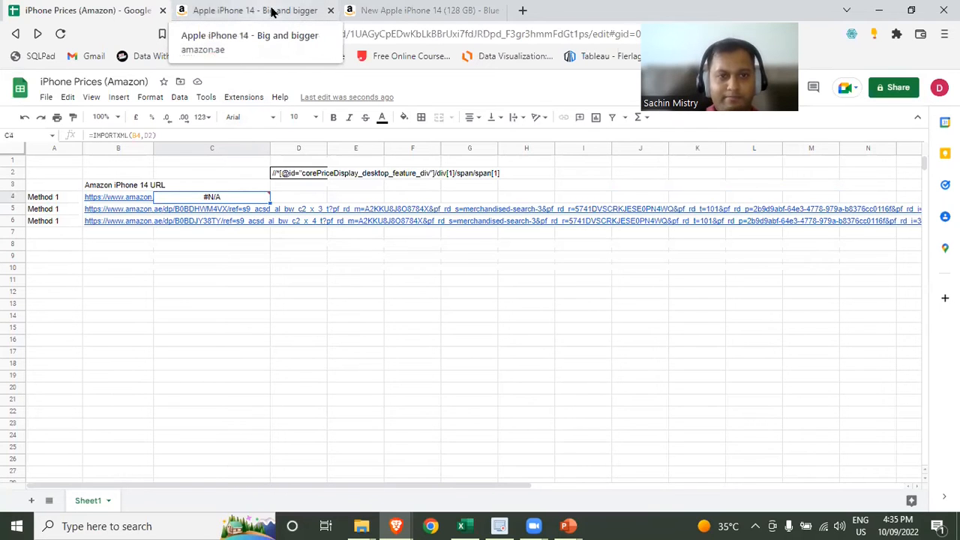
- Copy the XPath of the parent a-price span on the iPhone 14 product page and paste it over the XPath in cell D2
left_click(409, 10)
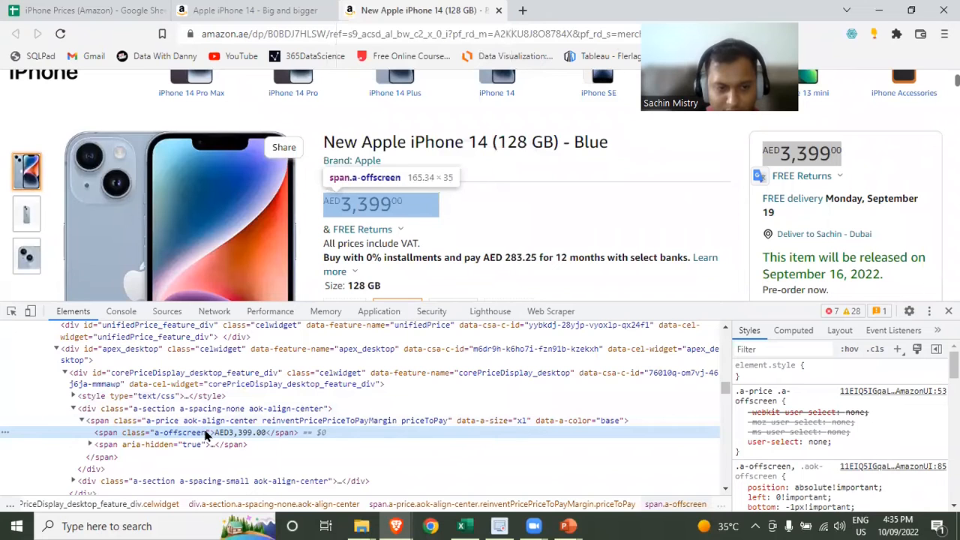
right_click(190, 423)
mouse_move(310, 198)
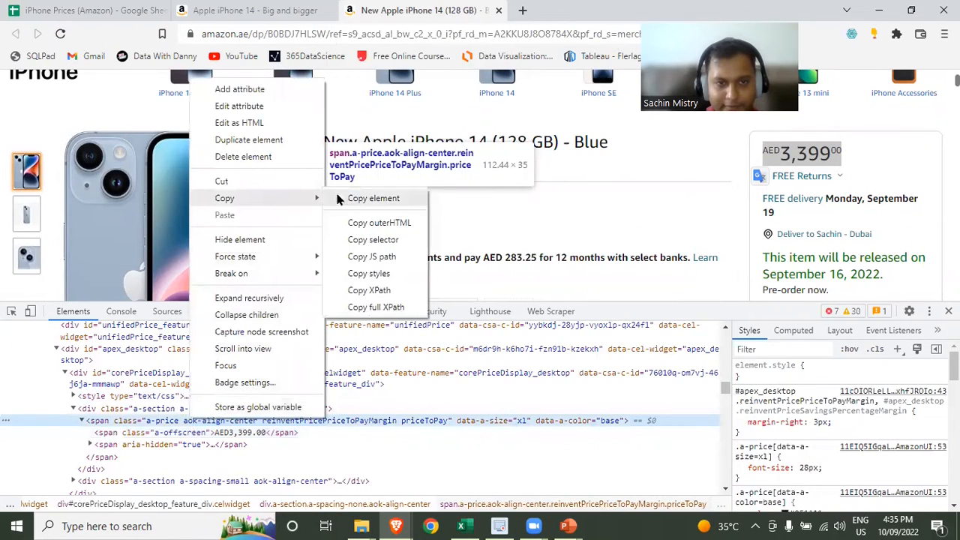
left_click(369, 290)
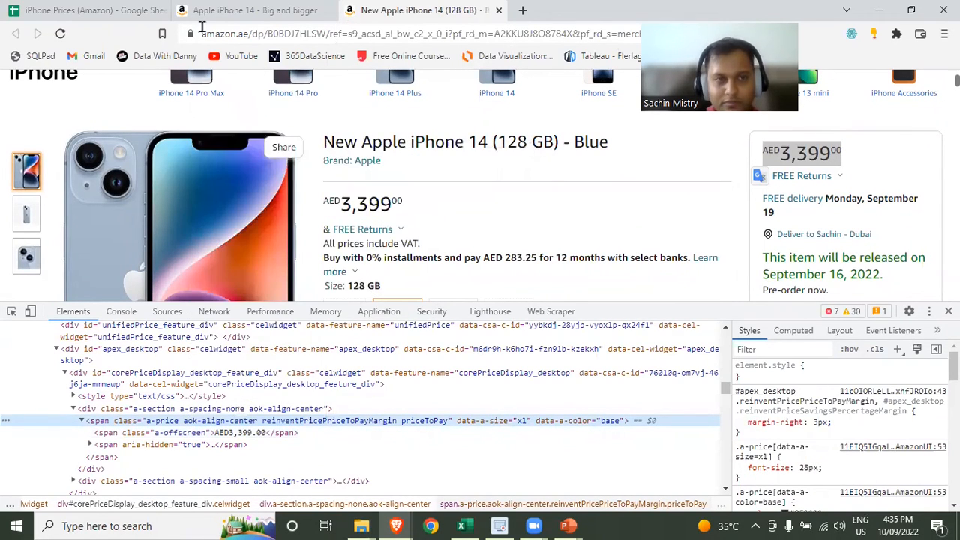
left_click(116, 11)
left_click(310, 178)
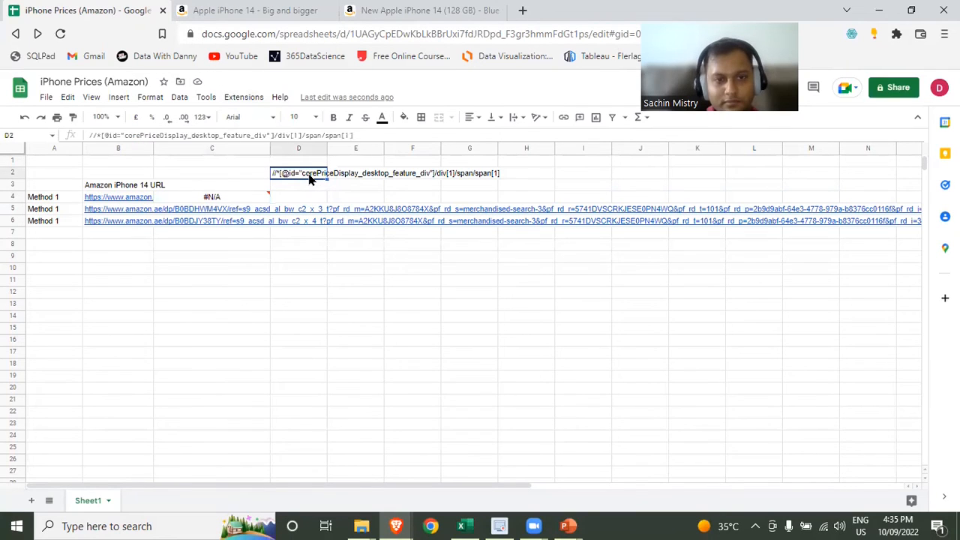
key("ctrl+v")
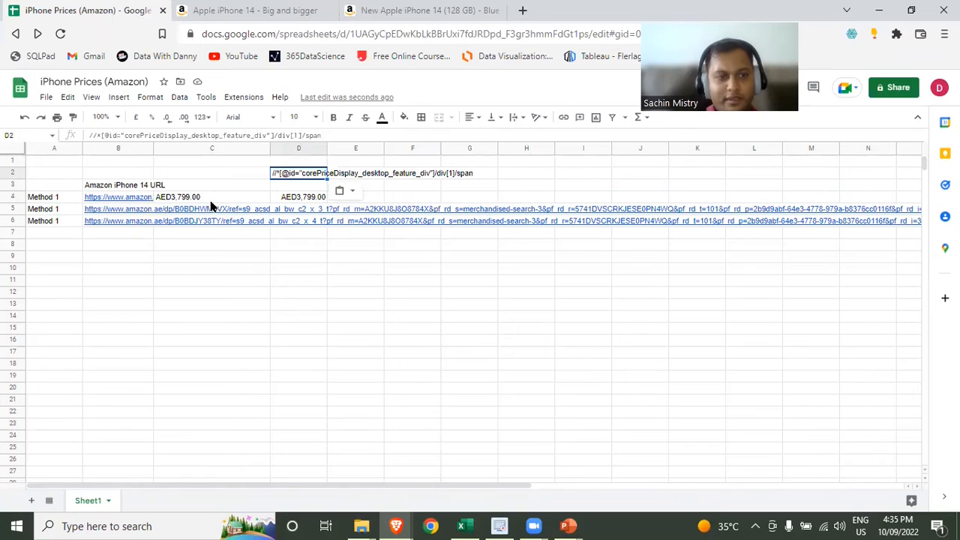
- Make the XPath reference in cell C4 absolute so the formula reads =IMPORTXML(B4,$D$2)
left_click(420, 10)
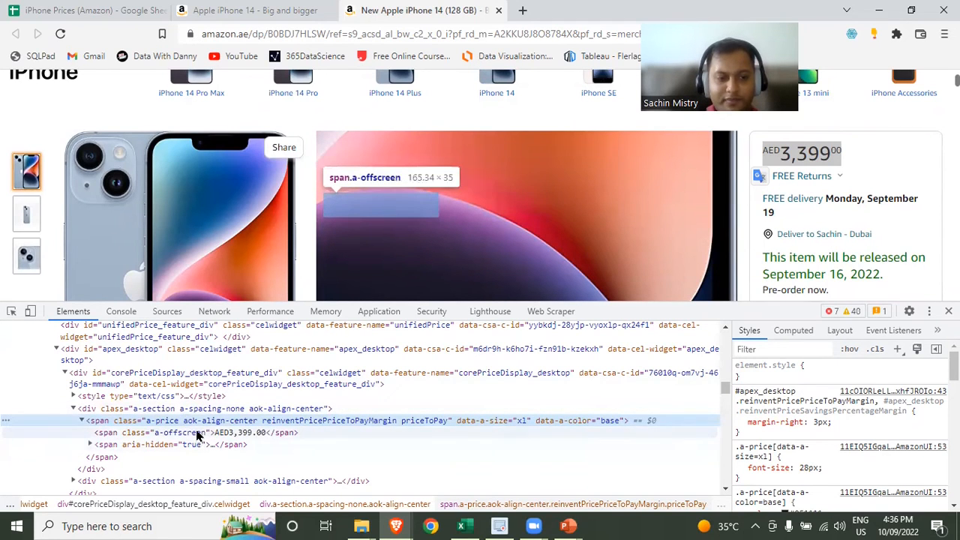
left_click(83, 10)
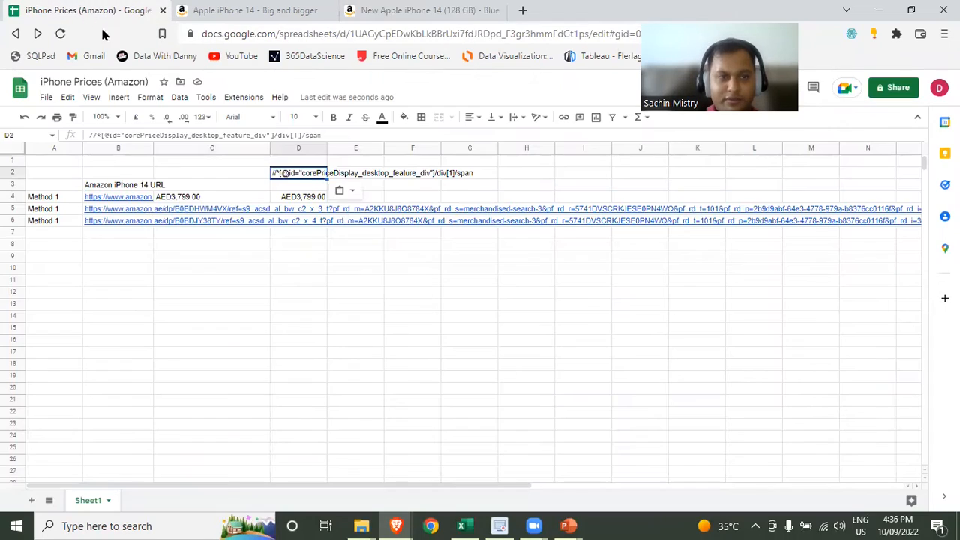
left_click(218, 200)
left_click(150, 135)
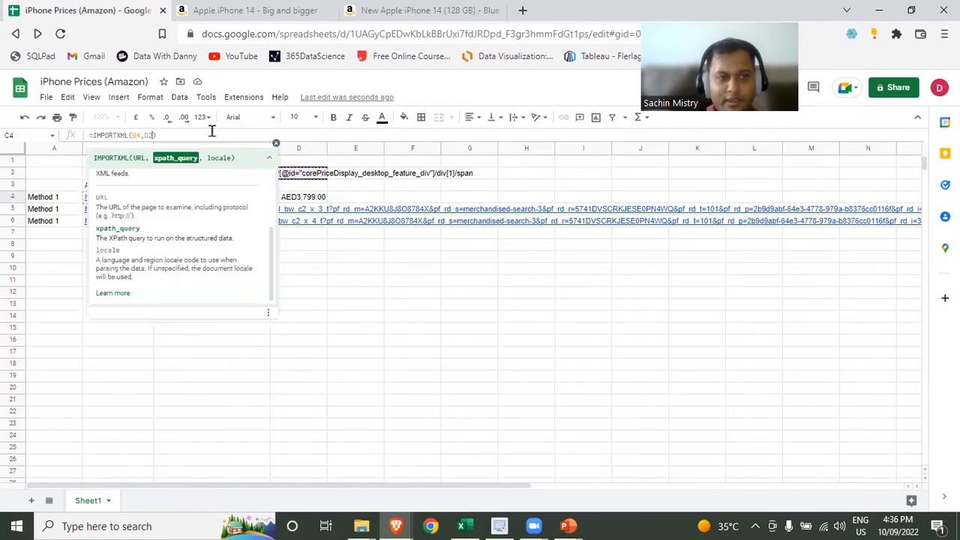
key("F4")
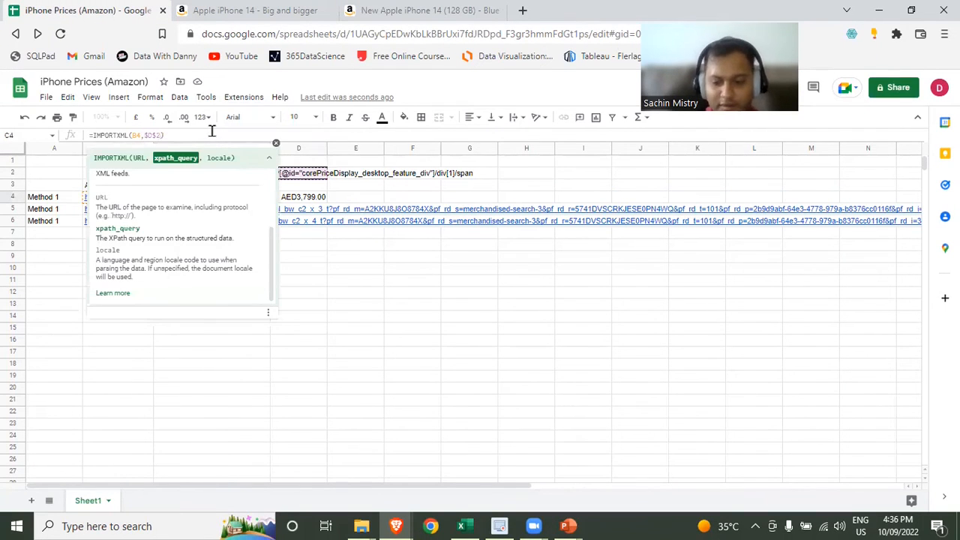
key("Return")
- Copy the C4 formula into C5:C6 for the other two Amazon URLs and check the formulas in both cells
key("Up")
key("ctrl+c")
key("Down")
key("shift+Down")
key("ctrl+v")
key("Down")
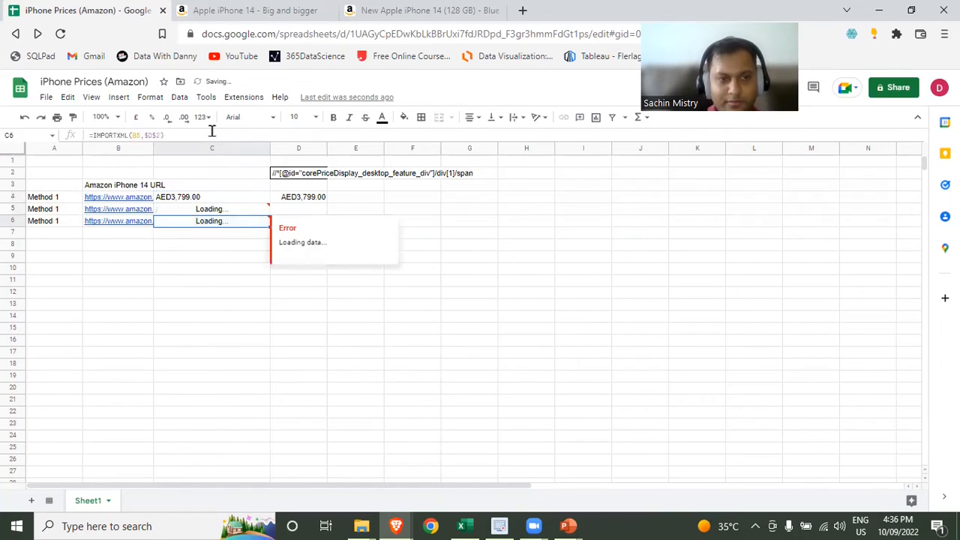
key("Down")
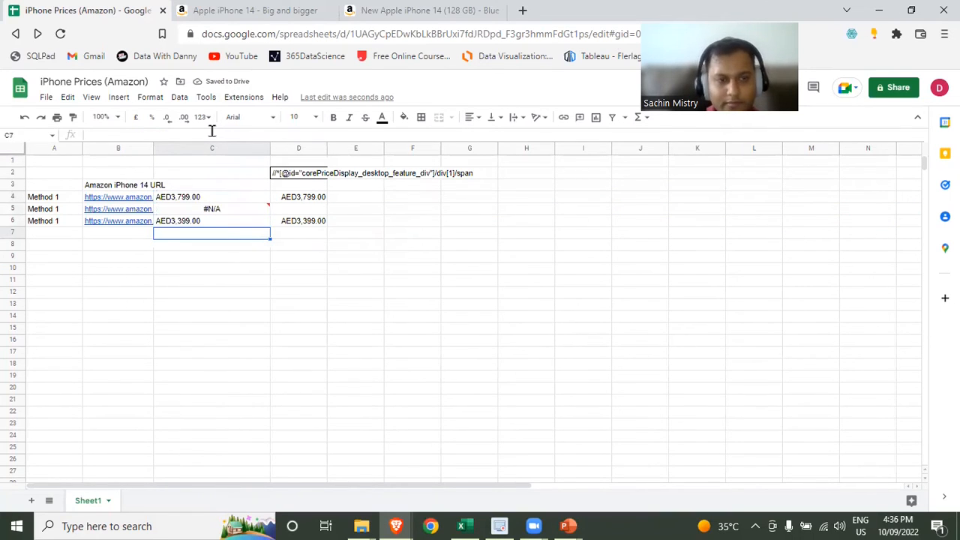
mouse_move(237, 215)
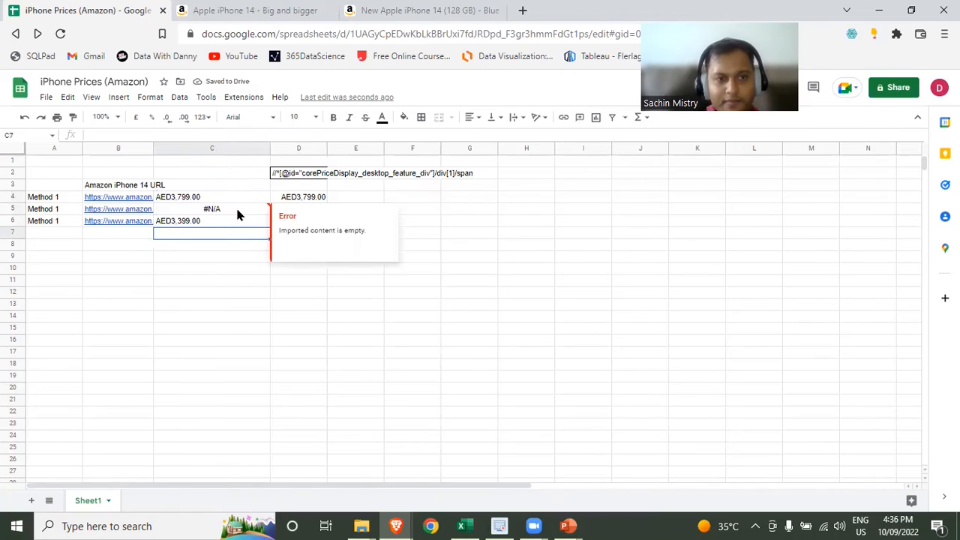
left_click(189, 223)
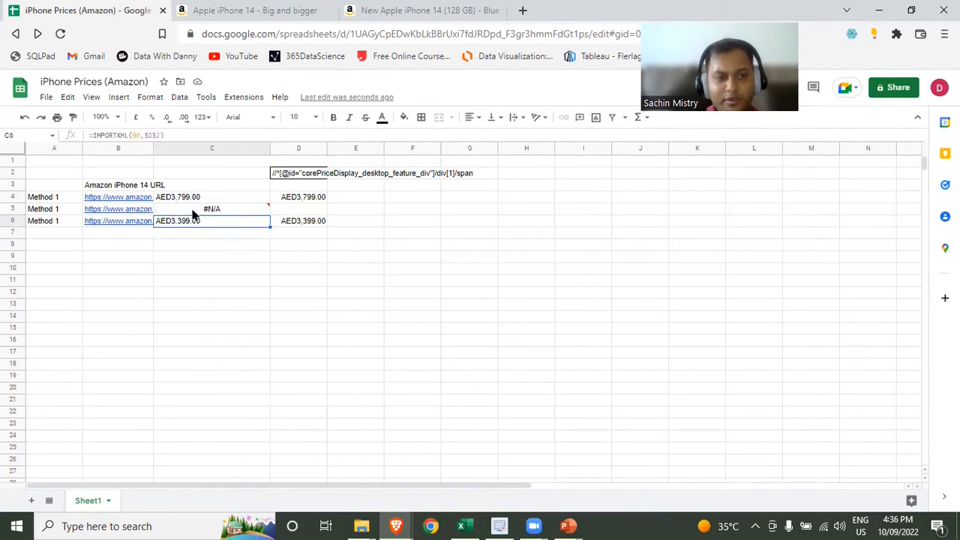
left_click(192, 211)
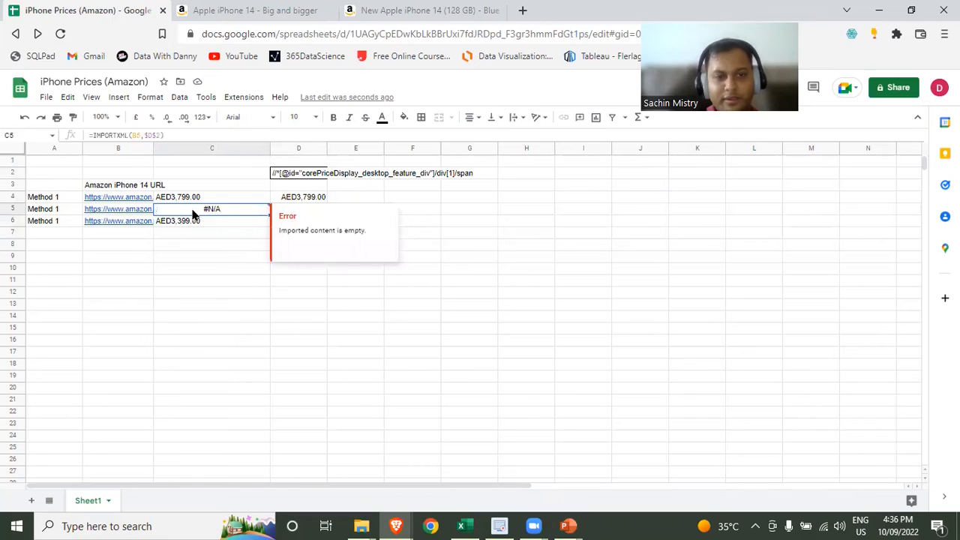
- Copy the XPath of the a-offscreen price span from the product page and paste it into cell E2
left_click(415, 12)
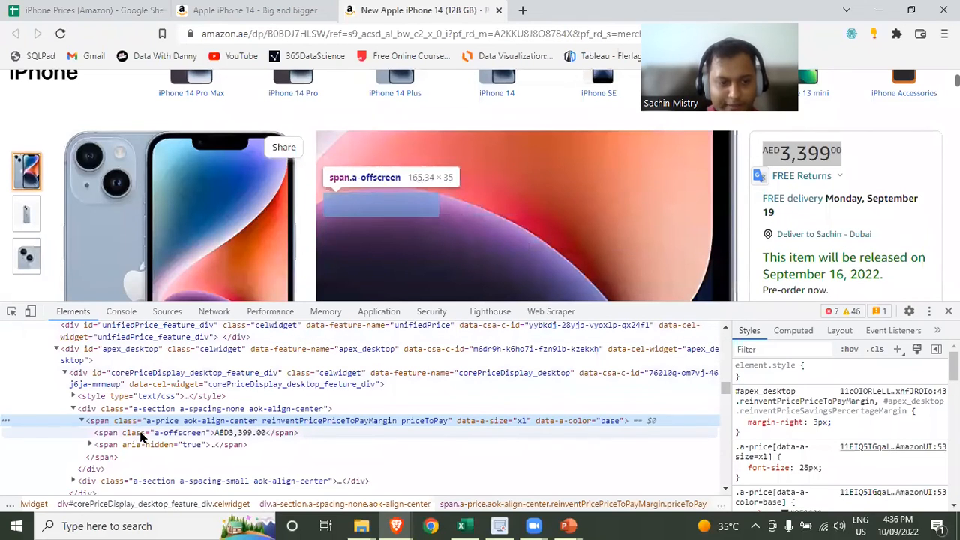
left_click(140, 438)
right_click(140, 437)
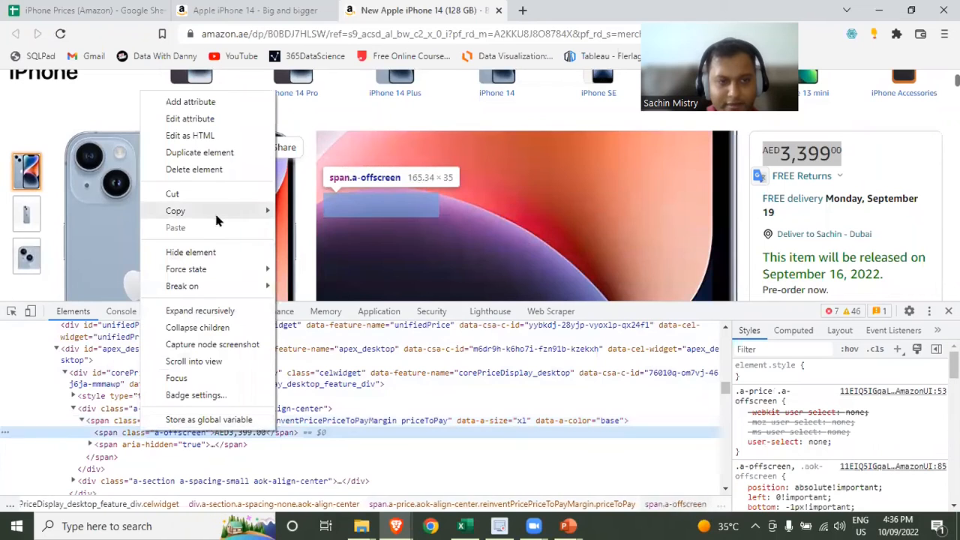
mouse_move(234, 213)
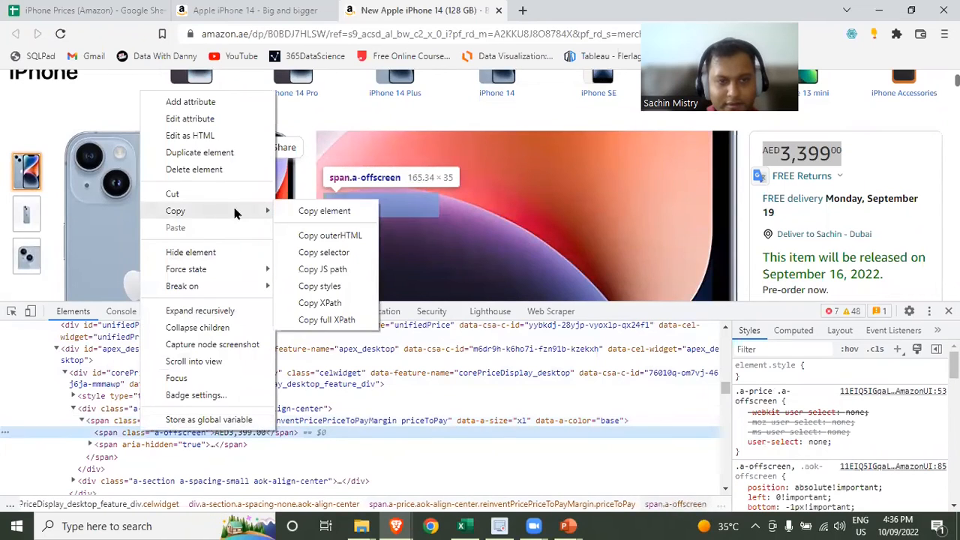
left_click(334, 304)
left_click(131, 10)
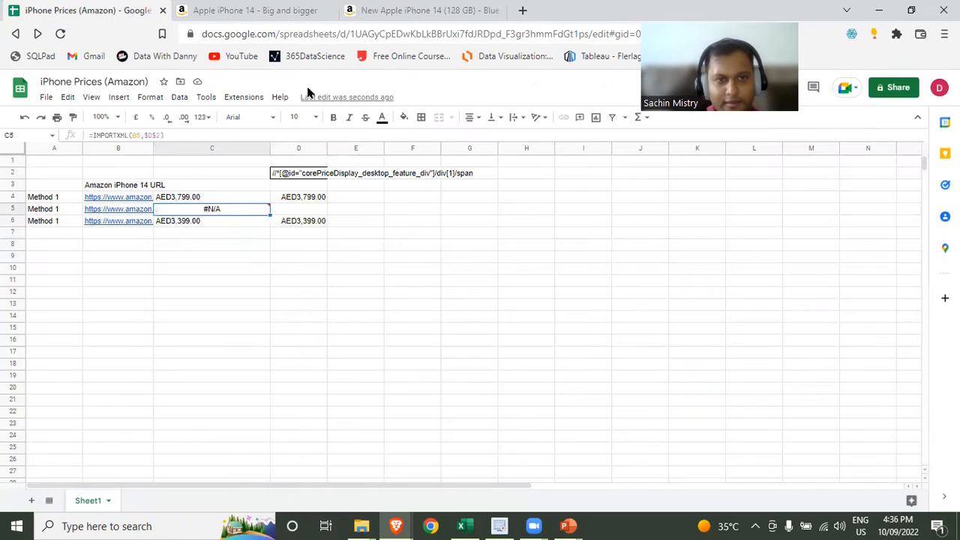
left_click(348, 174)
key("ctrl+v")
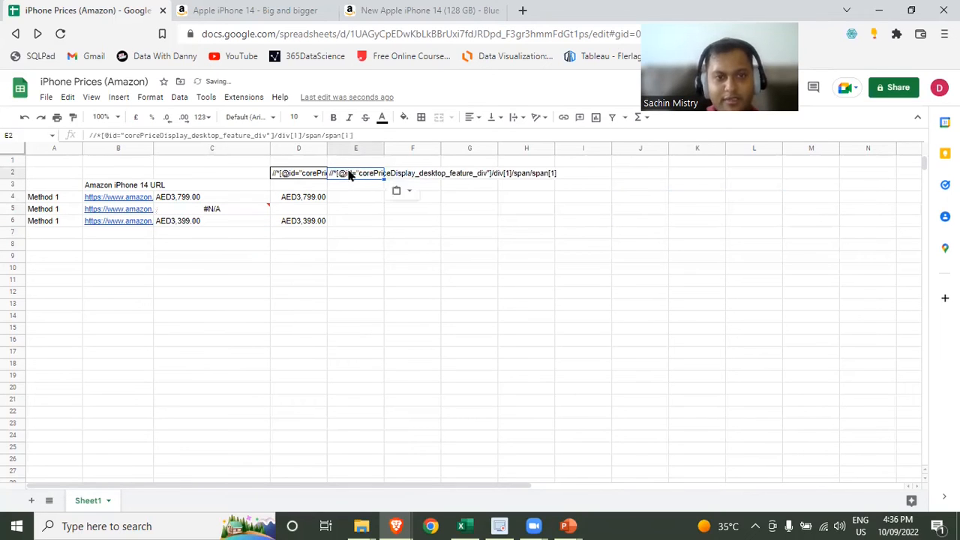
- Change the XPath reference in cell C5 to E2 so the formula reads =IMPORTXML(B5,$E$2)
left_click(211, 198)
left_click(268, 208)
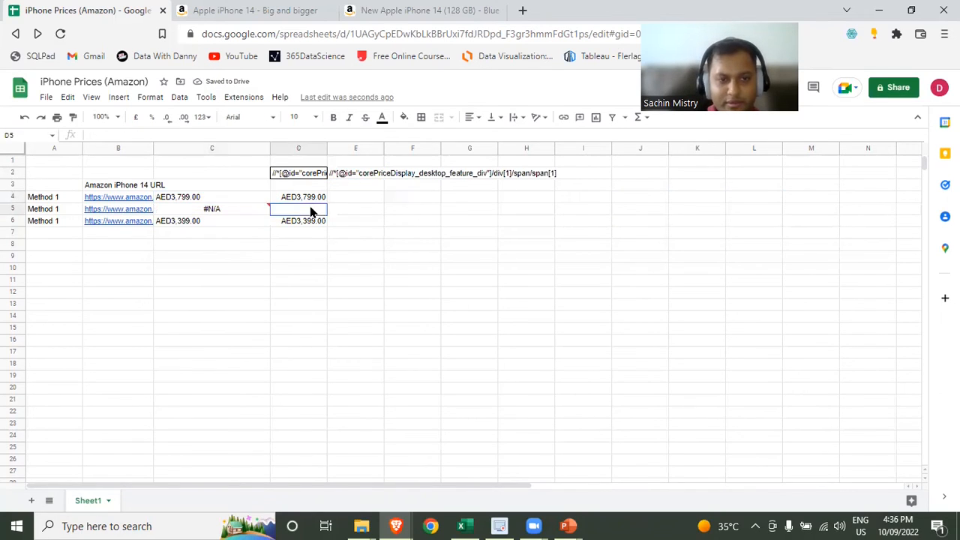
double_click(253, 207)
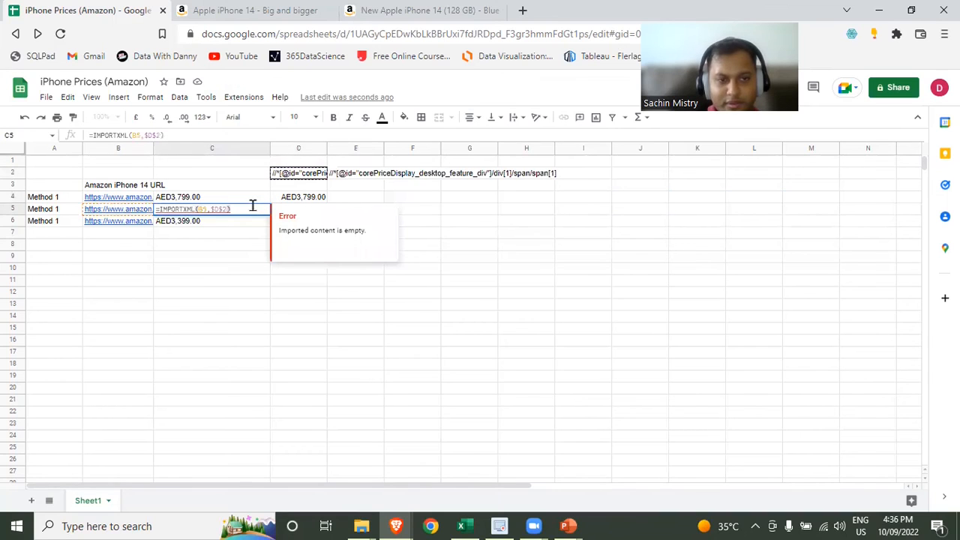
left_click(162, 135)
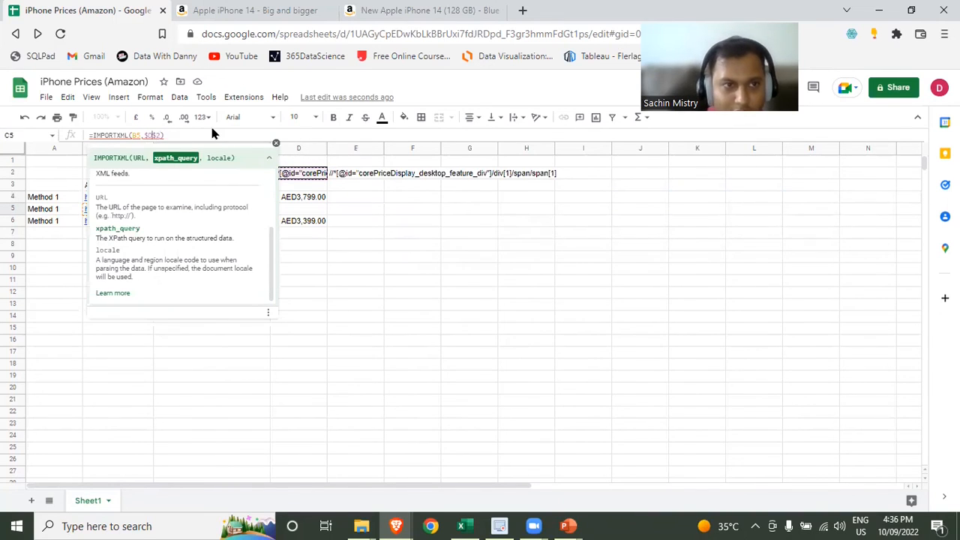
key("Return")
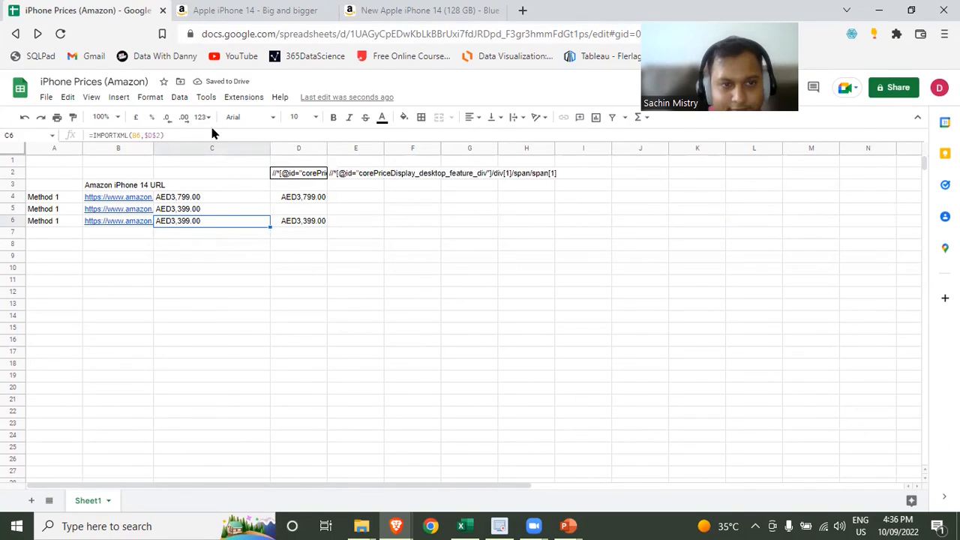
- Copy the C5 formula into C4 and C5:C6 so all three price imports use the XPath in $E$2, and check C5
key("Up")
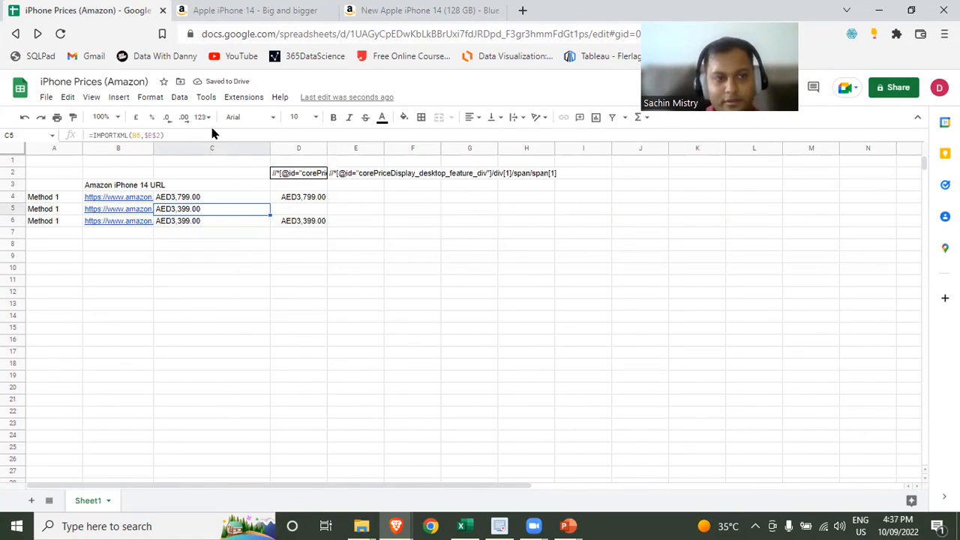
key("ctrl+c")
key("Up")
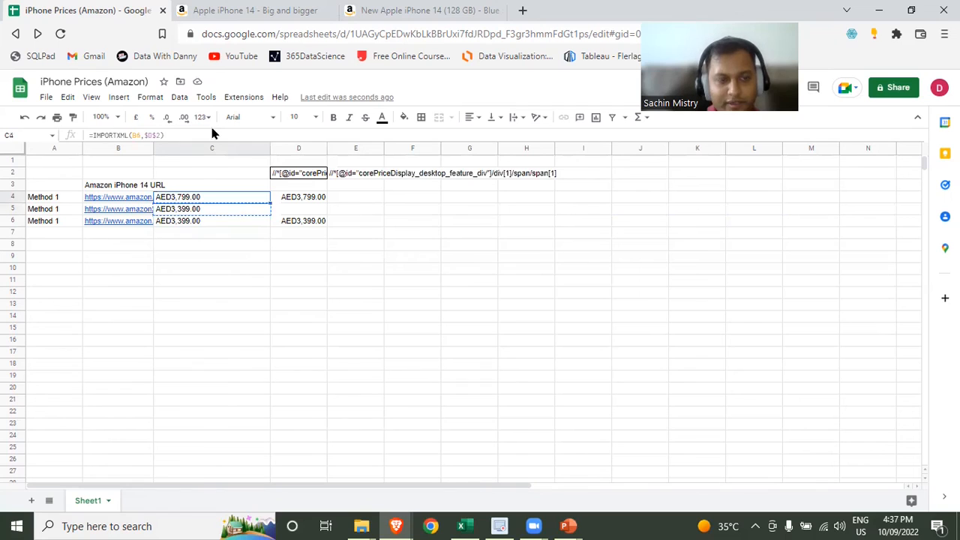
key("ctrl+v")
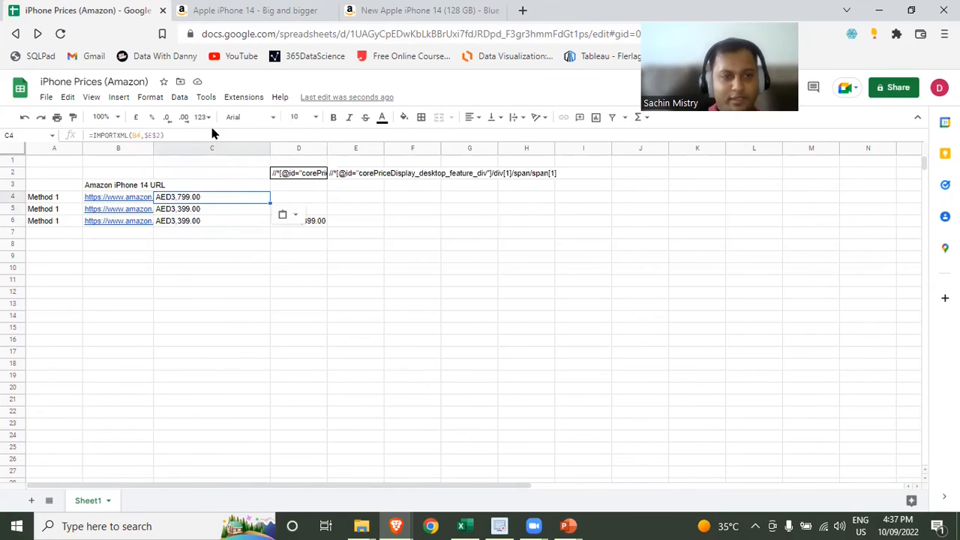
key("Down")
key("shift+Down")
key("ctrl+v")
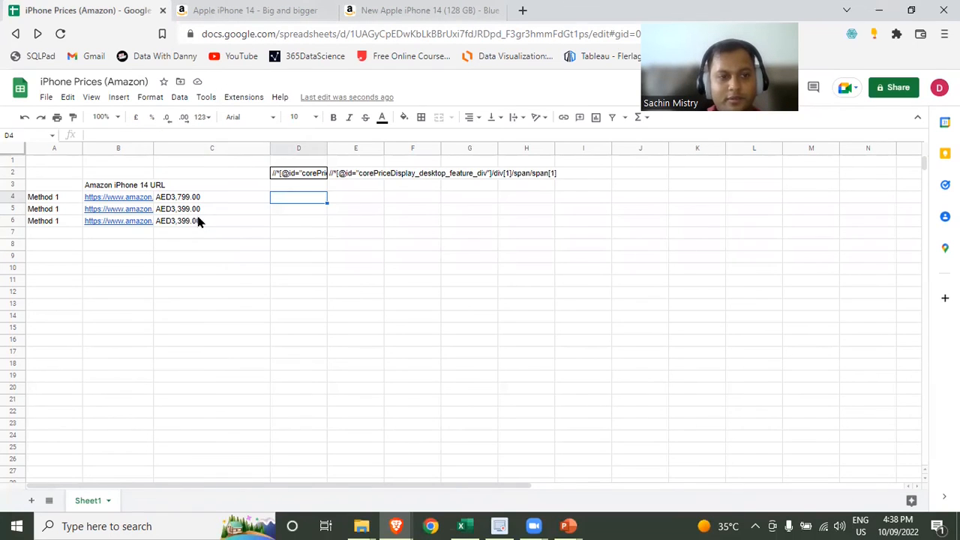
left_click(198, 212)
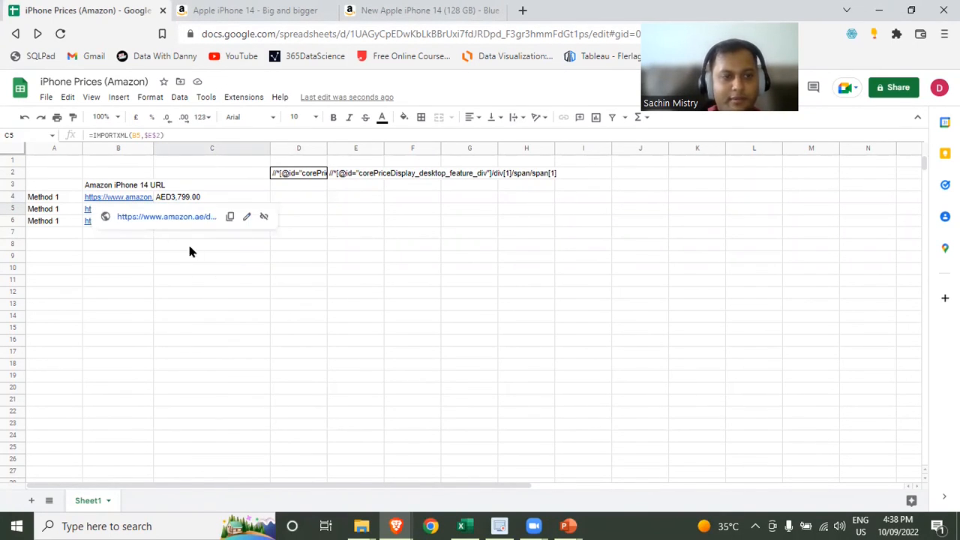
left_click(100, 267)
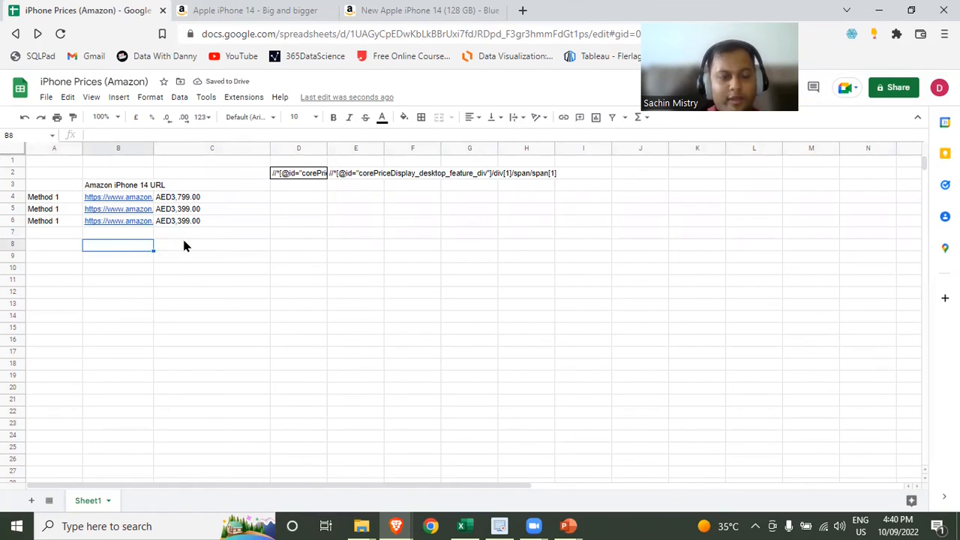